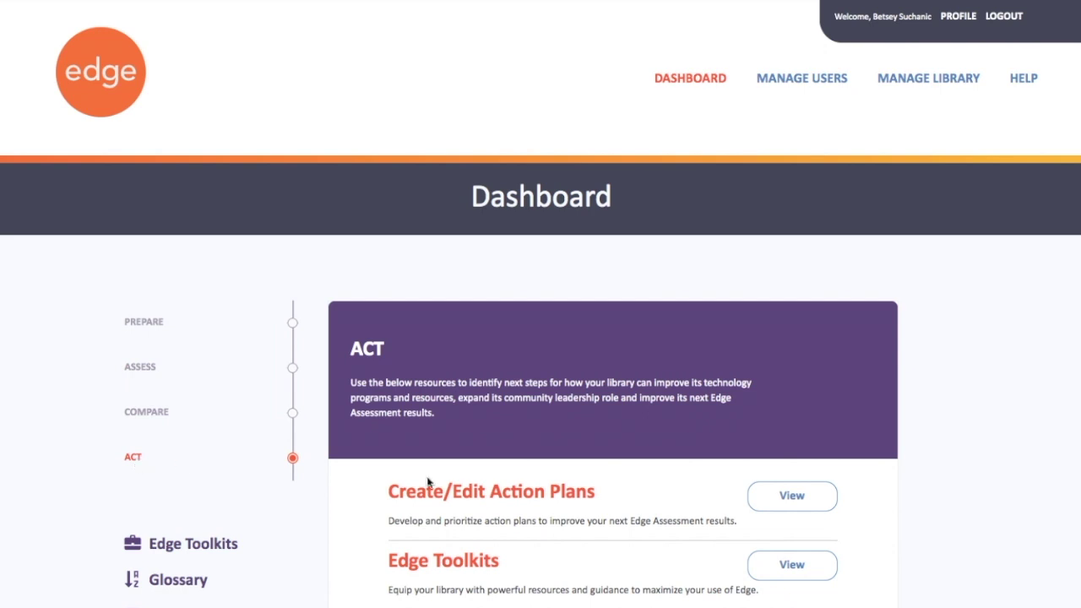
# From the action planning list, open the create/edit action plan form for indicator 9.3 Technology management
pyautogui.click(793, 497)
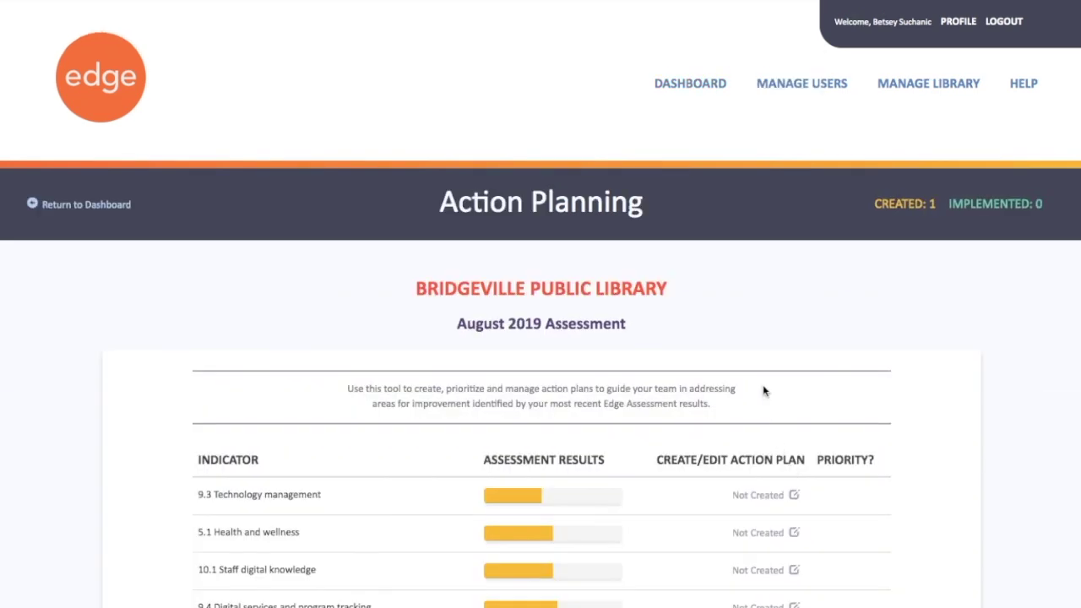
pyautogui.scroll(-2, 692, 440)
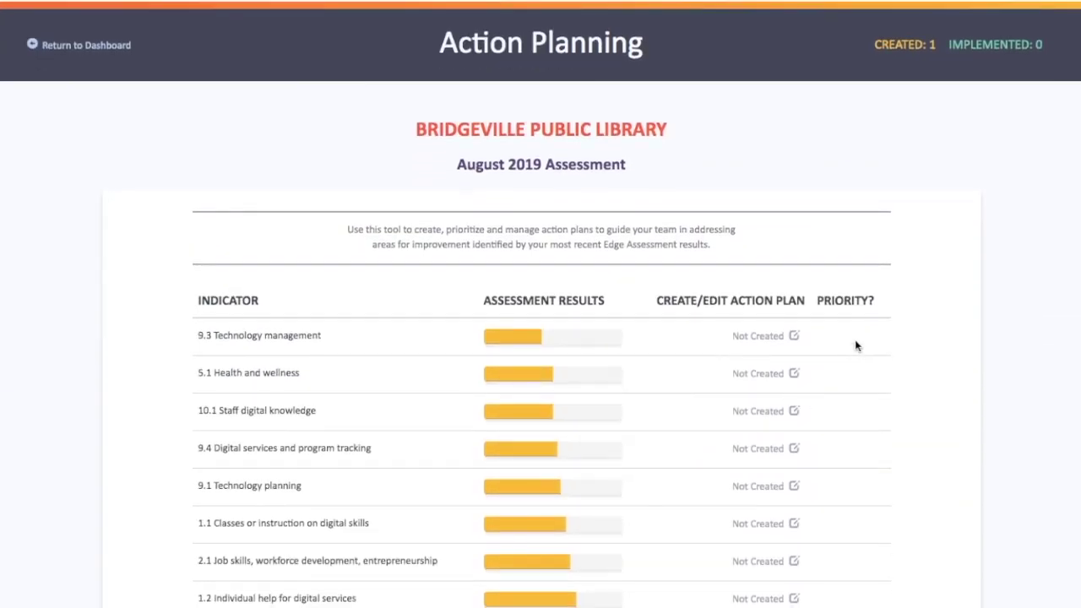
pyautogui.click(796, 336)
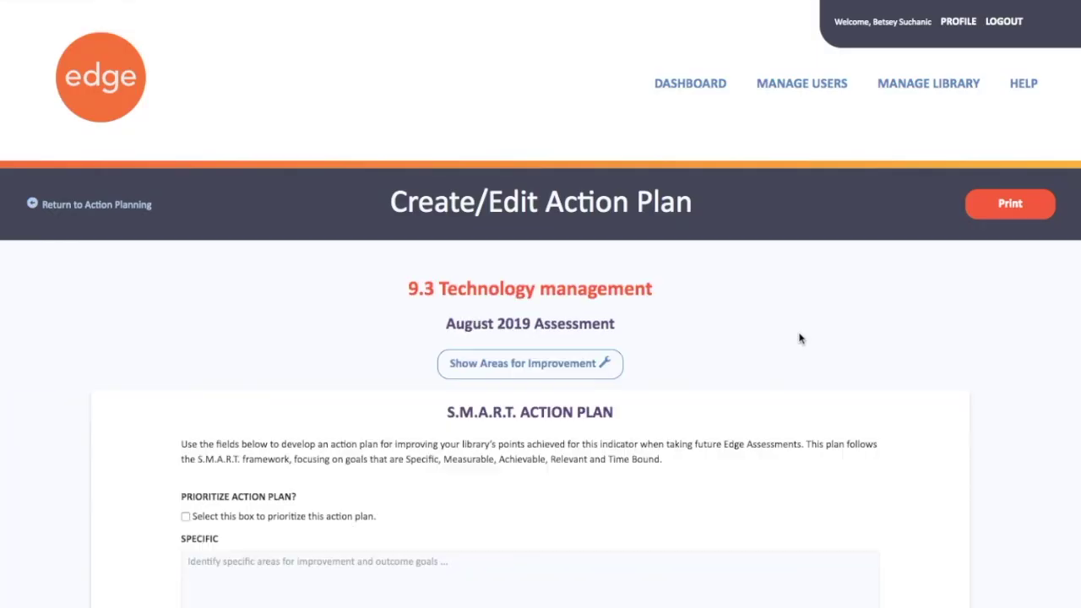
# Show and hide the areas for improvement for 9.3 Technology management, and look through the S.M.A.R.T. action plan fields
pyautogui.scroll(-2, 765, 400)
pyautogui.click(606, 225)
pyautogui.click(606, 225)
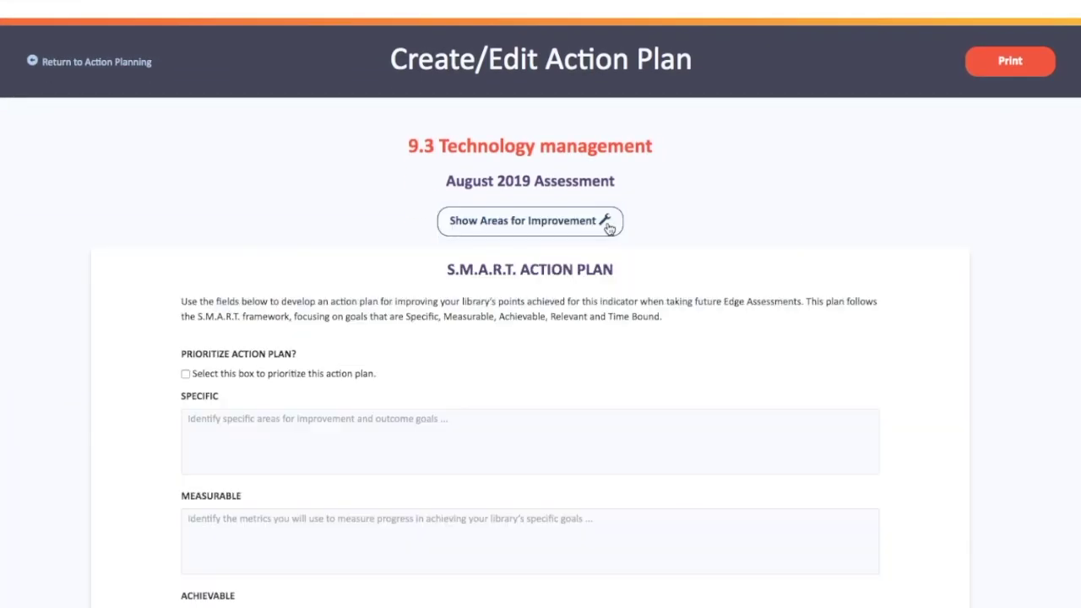
pyautogui.scroll(-2, 844, 452)
pyautogui.scroll(-1, 896, 455)
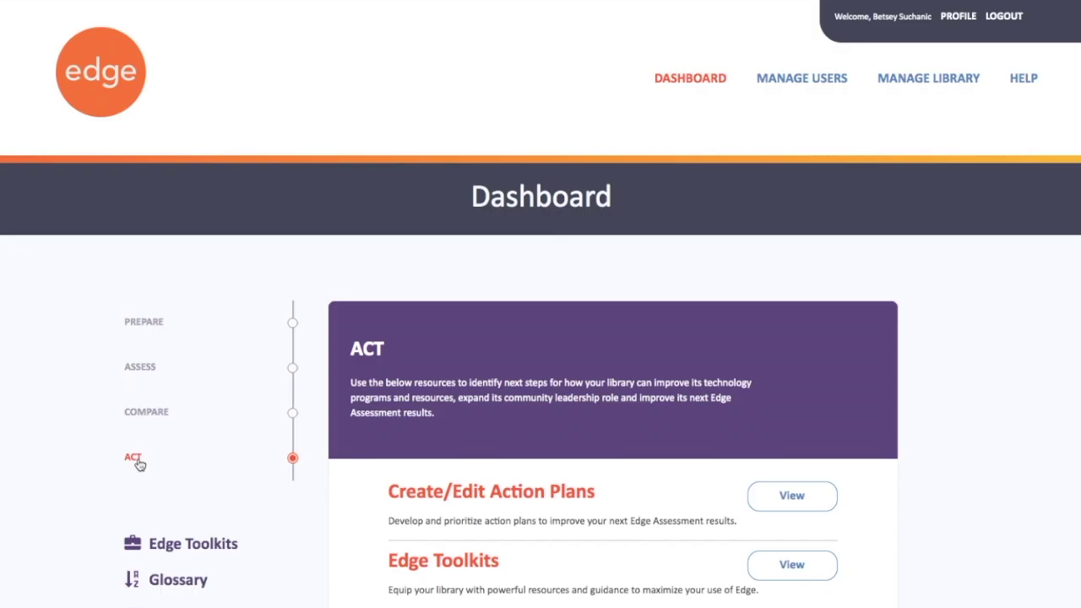
# Go from the dashboard to action planning and open the action plan for indicator 9.3 Technology management
pyautogui.click(793, 501)
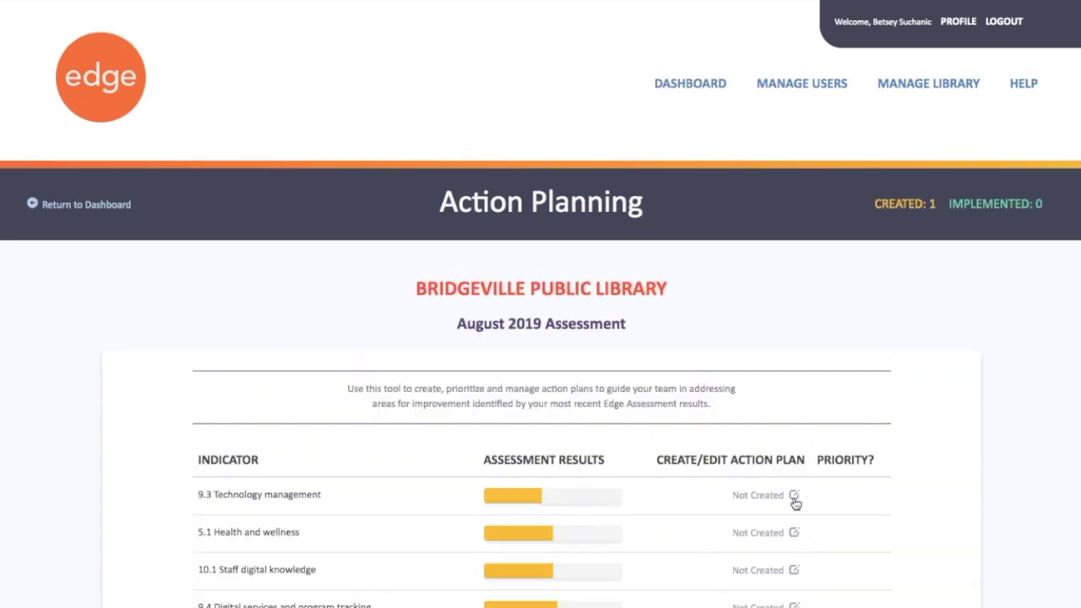
pyautogui.scroll(-2, 693, 440)
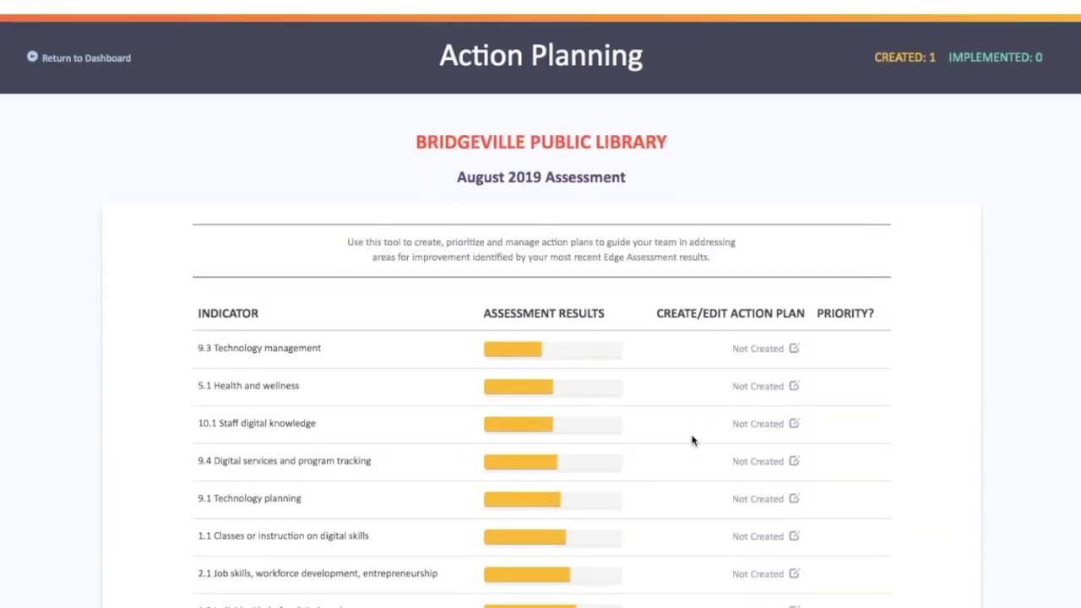
pyautogui.click(795, 336)
# Display the areas for improvement for indicator 9.3, hide them again, and review the S.M.A.R.T. action plan form
pyautogui.scroll(-2, 773, 384)
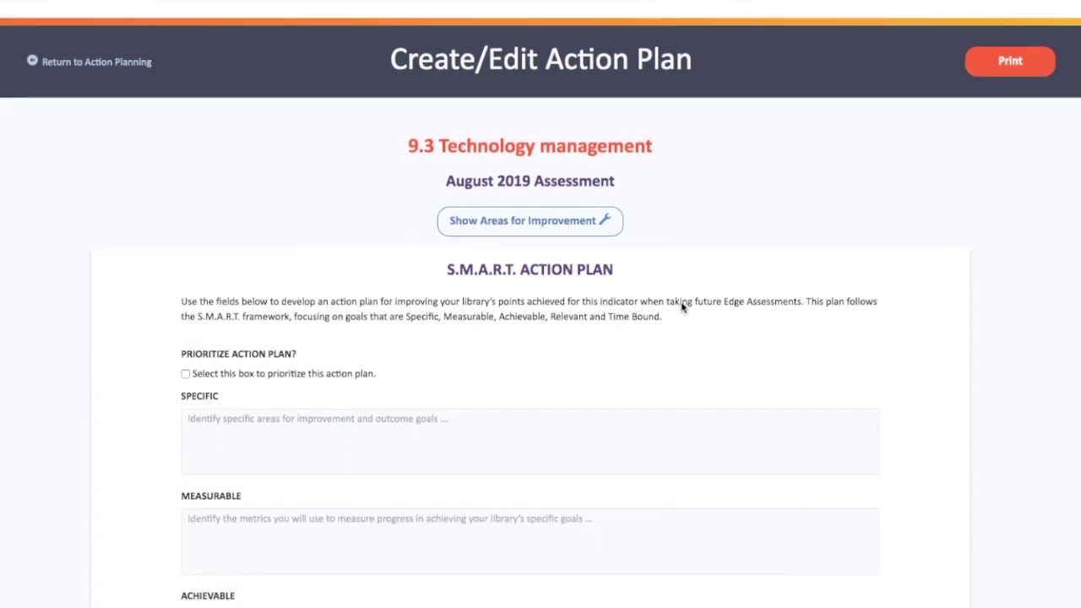
pyautogui.click(606, 225)
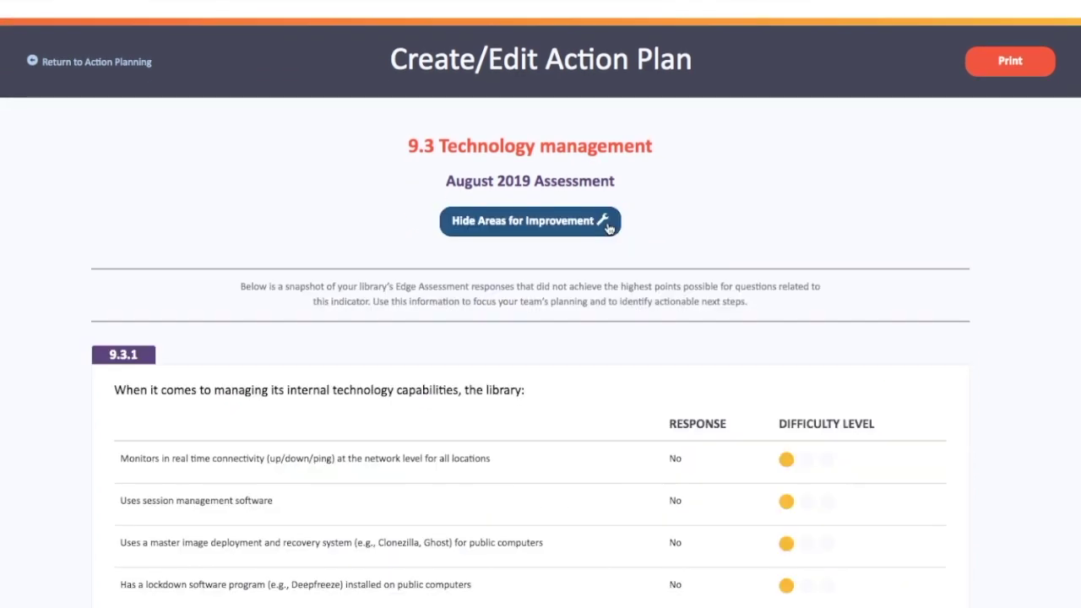
pyautogui.click(607, 227)
pyautogui.scroll(-2, 896, 453)
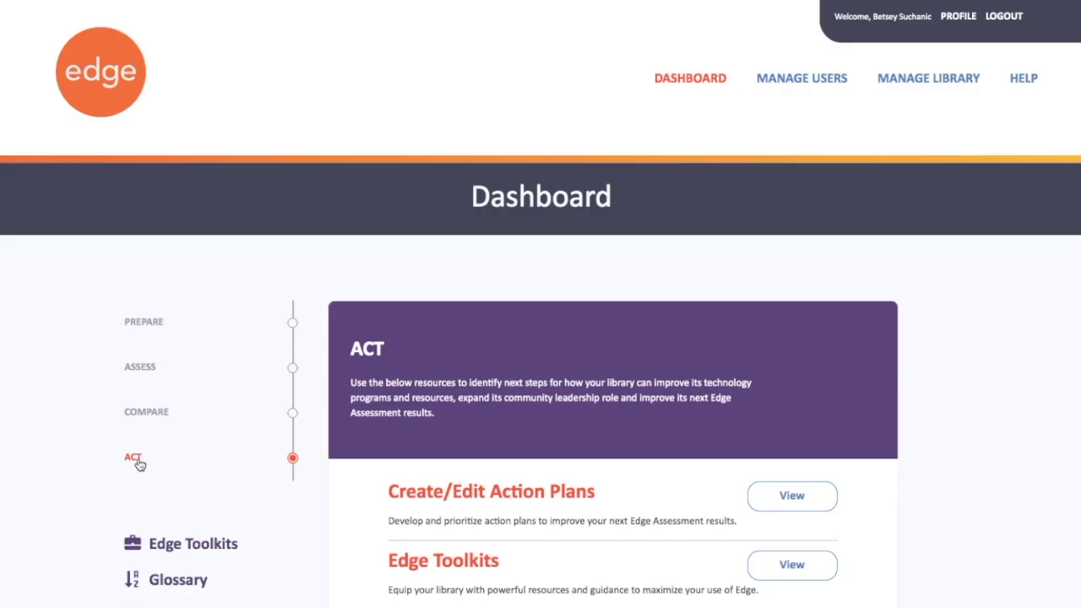
# View the library's action plans and open the 9.3 Technology management plan for editing
pyautogui.click(795, 498)
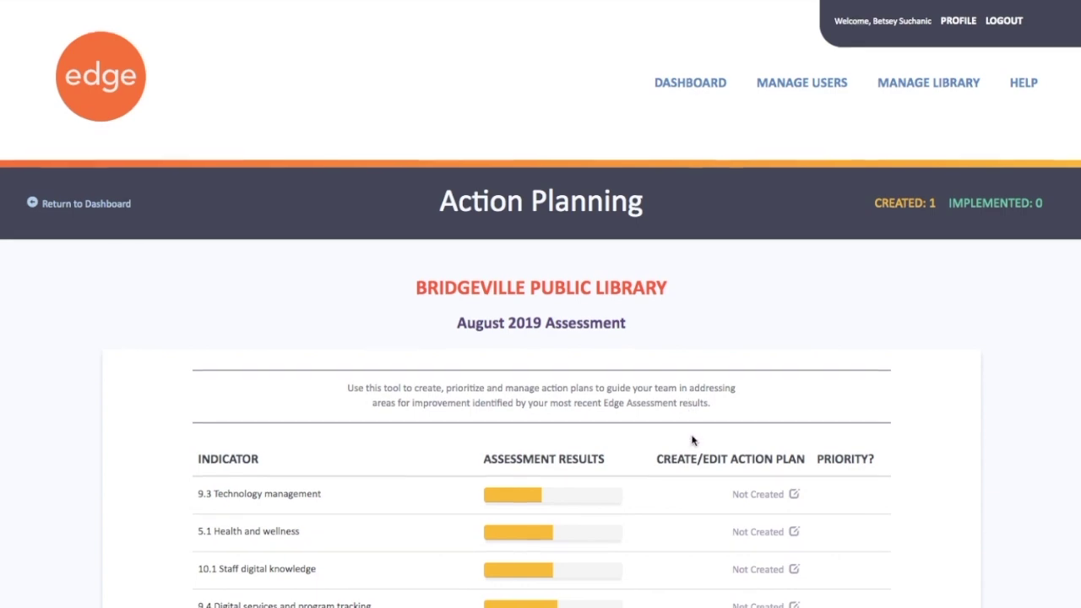
pyautogui.scroll(-2, 691, 440)
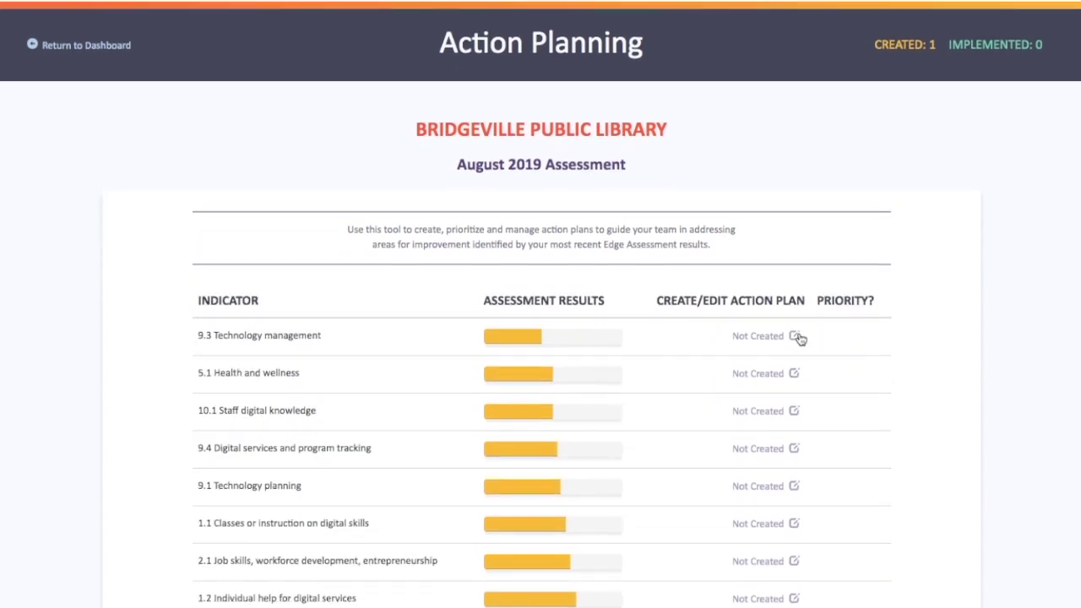
pyautogui.click(799, 338)
# Check the 9.3 areas for improvement, collapse them, and look over the S.M.A.R.T. action plan fields
pyautogui.scroll(-2, 766, 401)
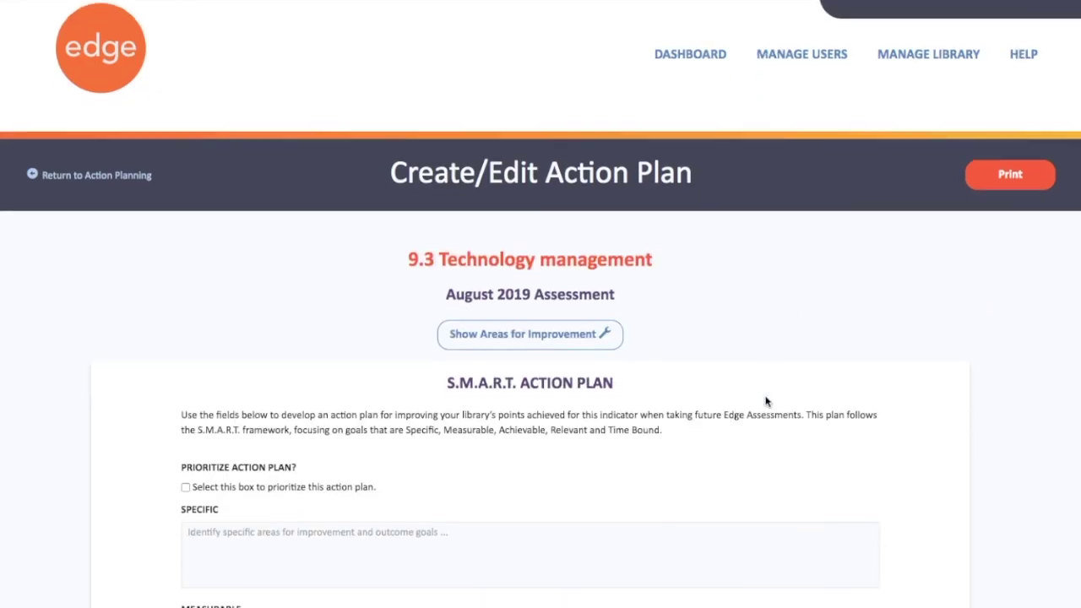
pyautogui.click(609, 224)
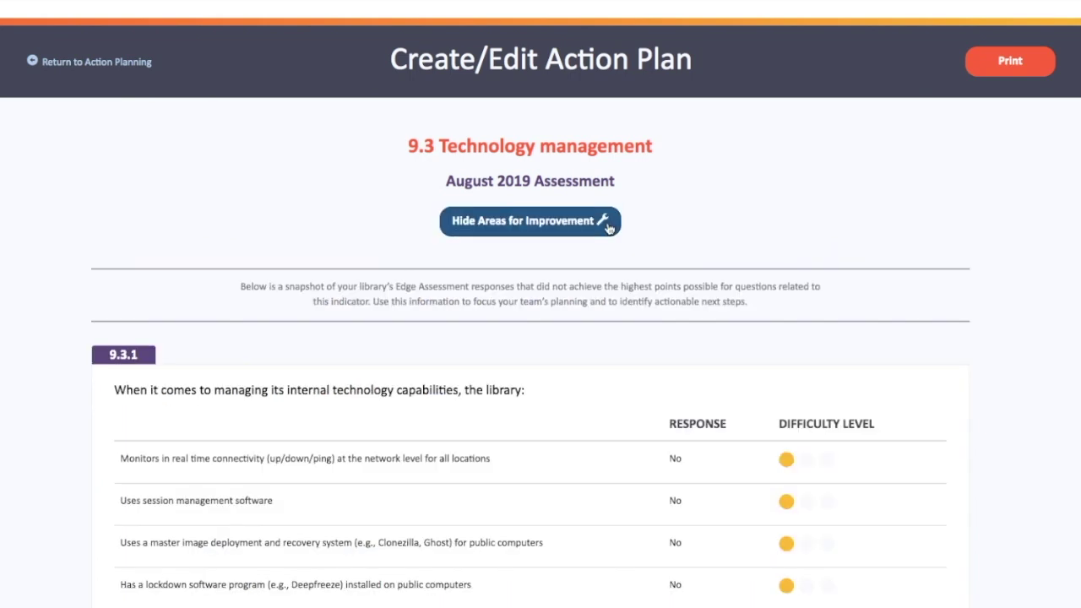
pyautogui.click(608, 228)
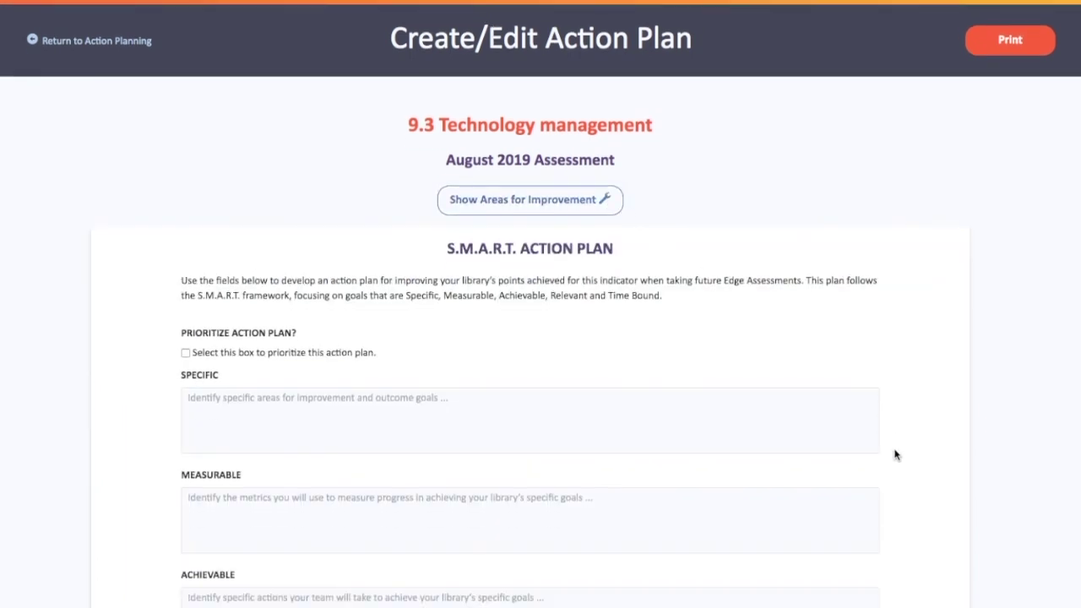
pyautogui.scroll(-2, 895, 453)
pyautogui.scroll(-1, 895, 454)
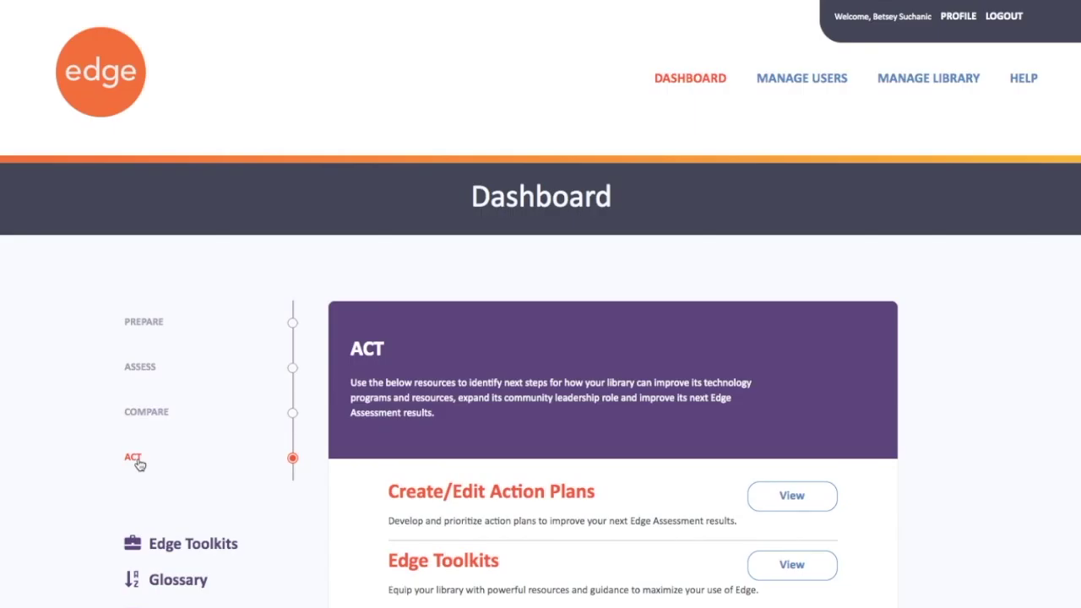
# Open the action planning list and start the action plan for indicator 9.3 Technology management
pyautogui.click(792, 495)
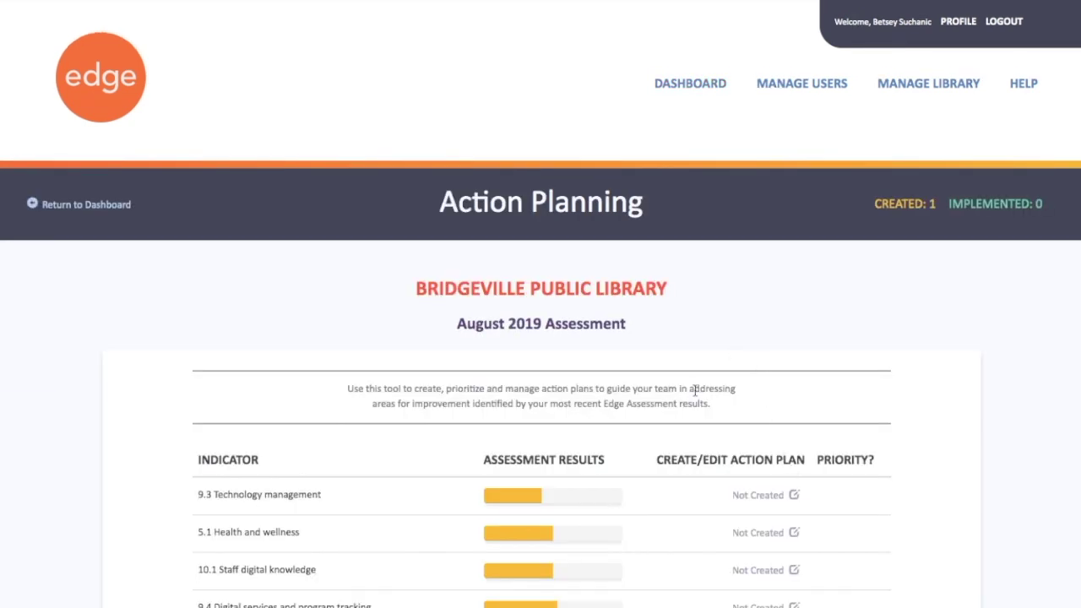
pyautogui.scroll(-2, 692, 440)
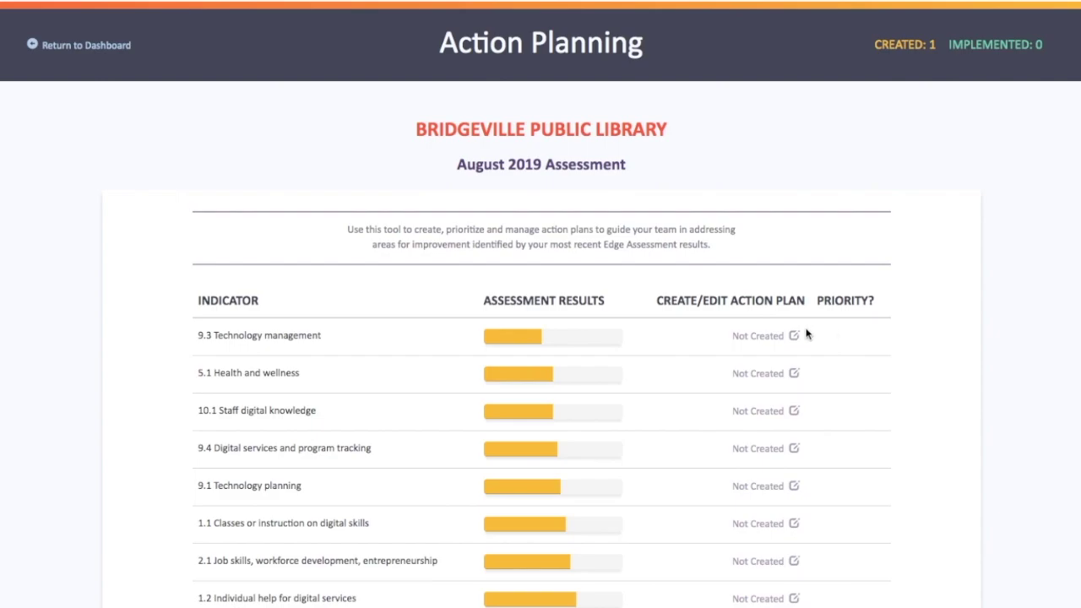
pyautogui.click(799, 339)
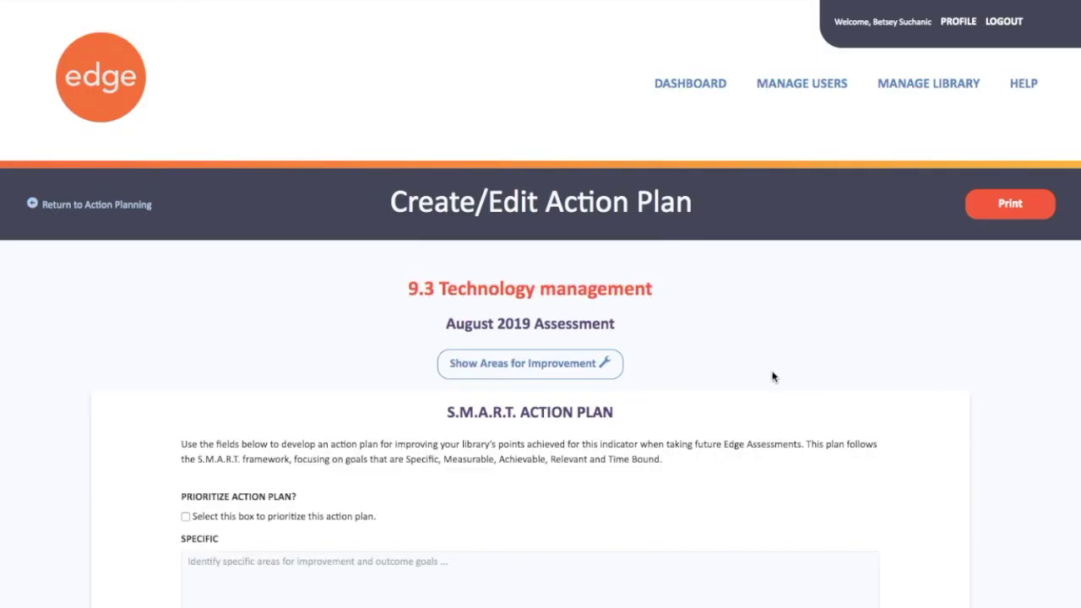
# Expand and collapse the areas for improvement for 9.3 Technology management, and examine the S.M.A.R.T. plan fields
pyautogui.scroll(-2, 768, 393)
pyautogui.click(606, 225)
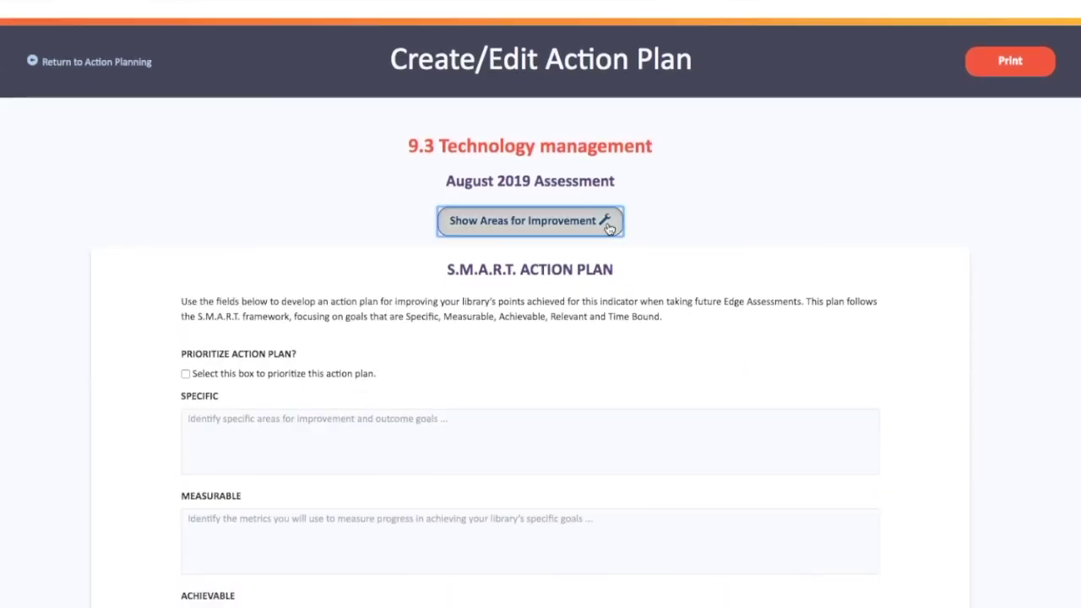
pyautogui.click(606, 225)
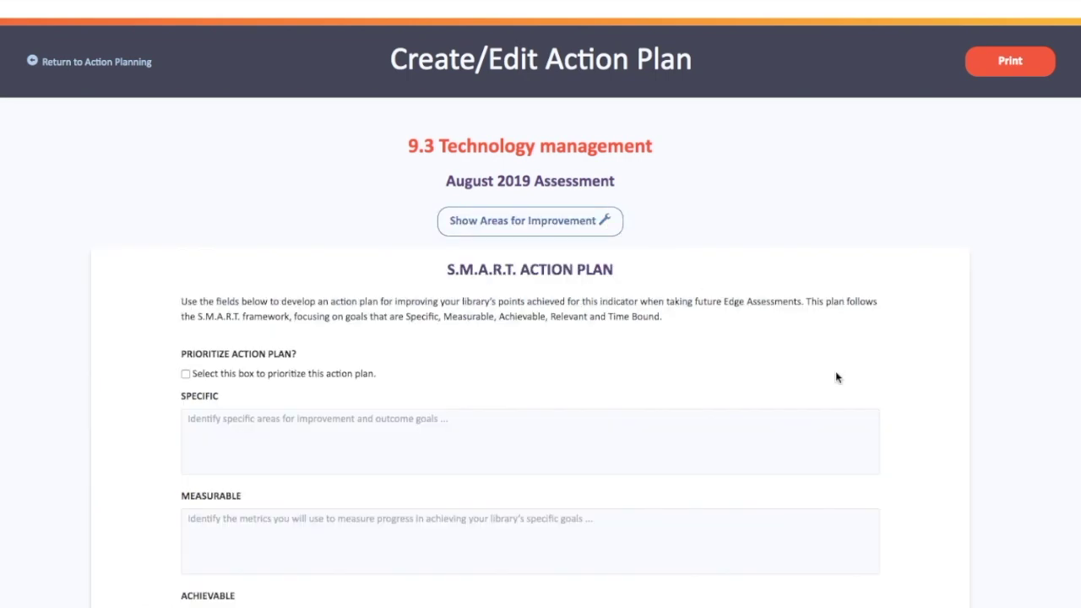
pyautogui.scroll(-2, 896, 452)
pyautogui.scroll(-1, 895, 455)
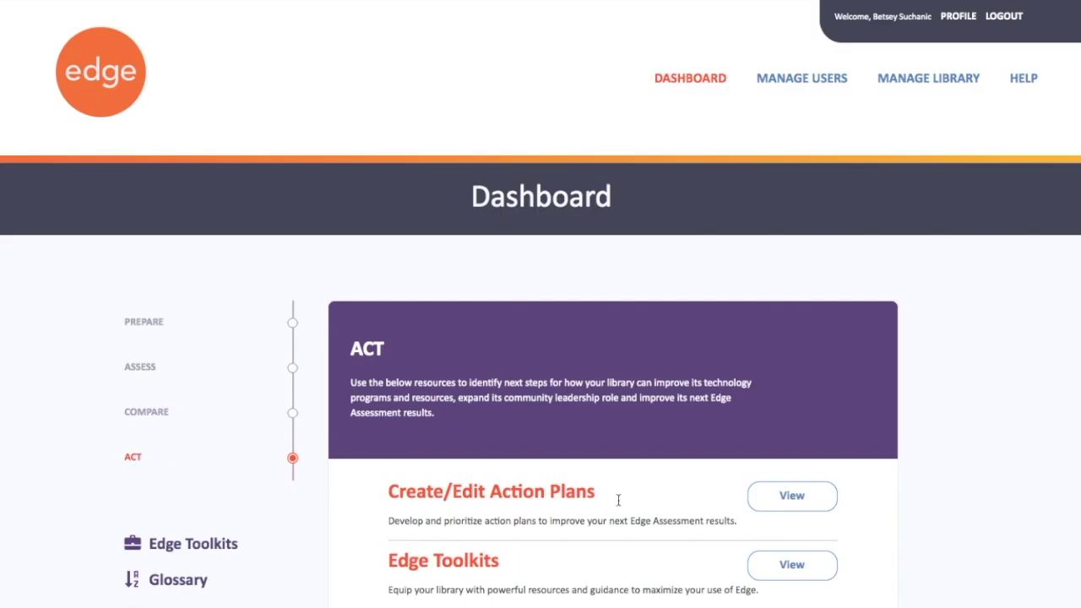
# From the dashboard's Act resources, open the action plan form for indicator 9.3 Technology management
pyautogui.click(794, 498)
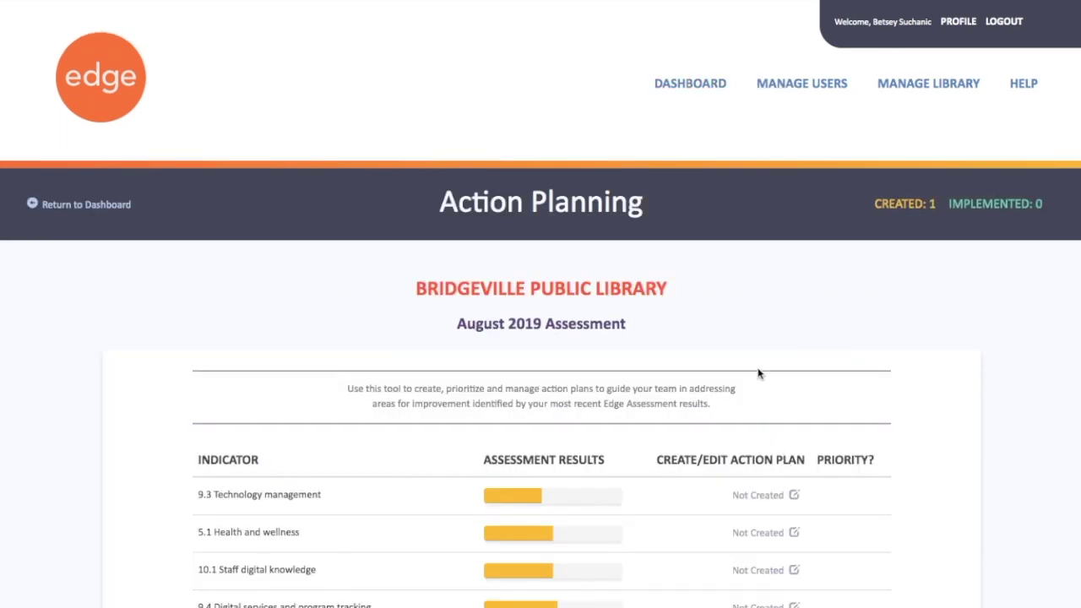
pyautogui.scroll(-2, 694, 441)
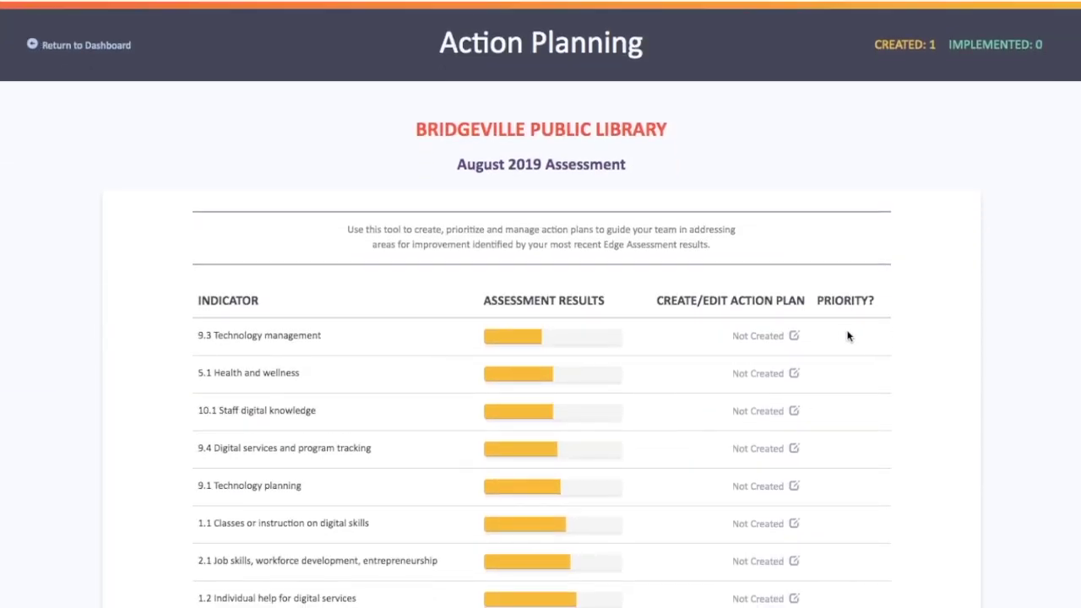
pyautogui.click(799, 338)
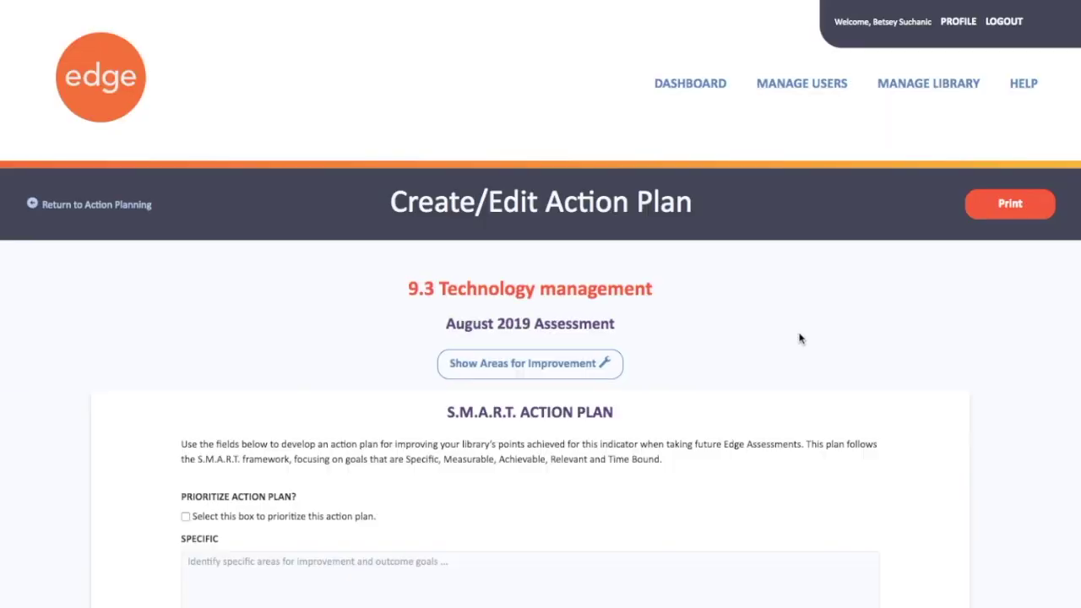
# Show and hide the areas for improvement on the 9.3 plan, and review the S.M.A.R.T. fields below
pyautogui.scroll(-3, 769, 397)
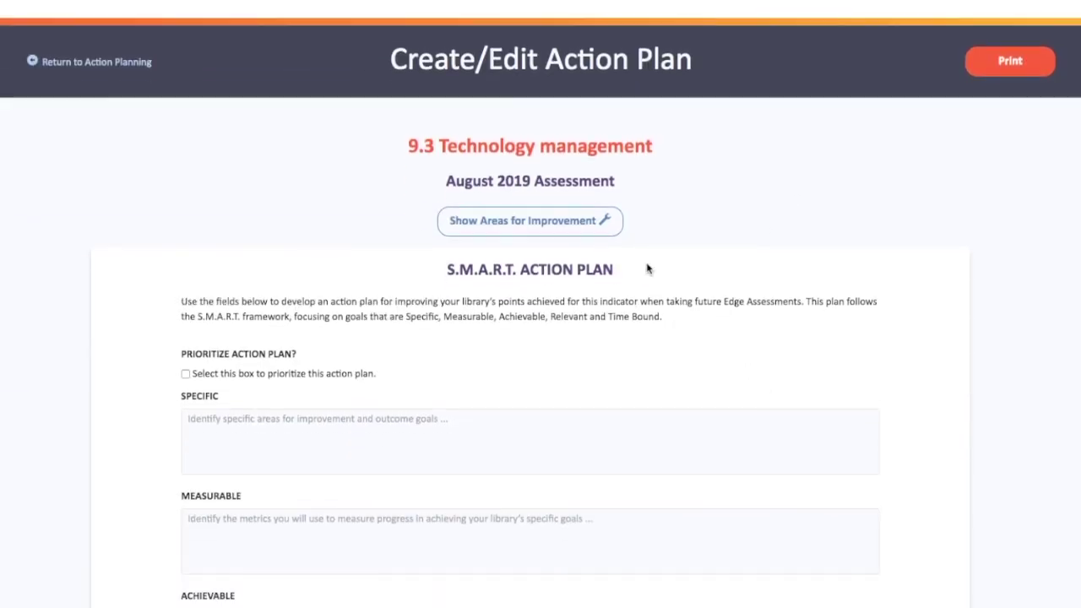
pyautogui.click(605, 223)
pyautogui.click(607, 225)
pyautogui.scroll(-2, 896, 453)
pyautogui.scroll(-1, 896, 454)
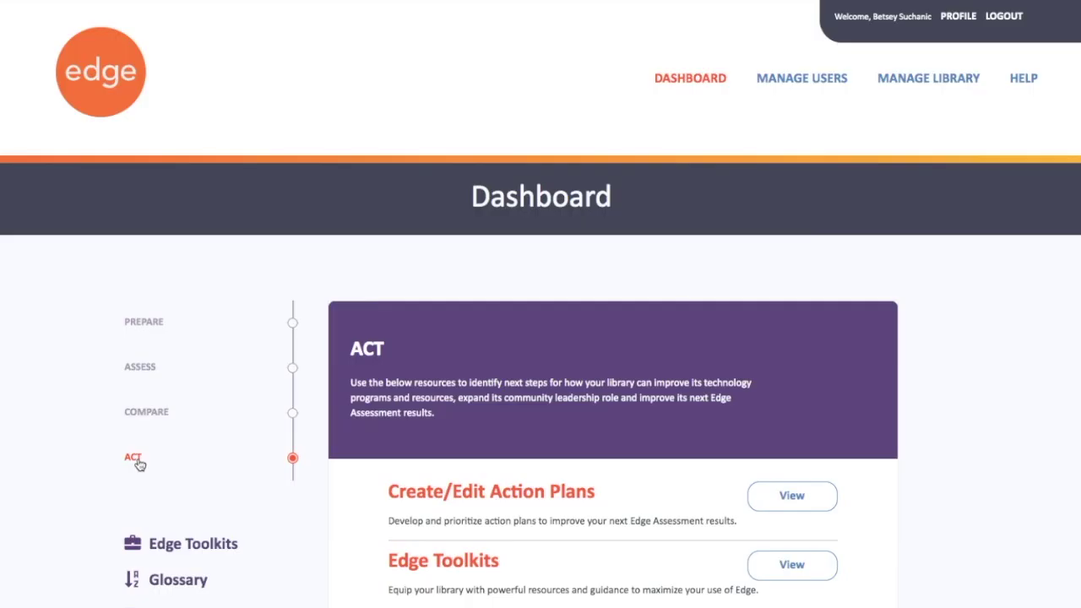
# Go to the August 2019 assessment's action planning list and open the 9.3 Technology management plan
pyautogui.click(793, 498)
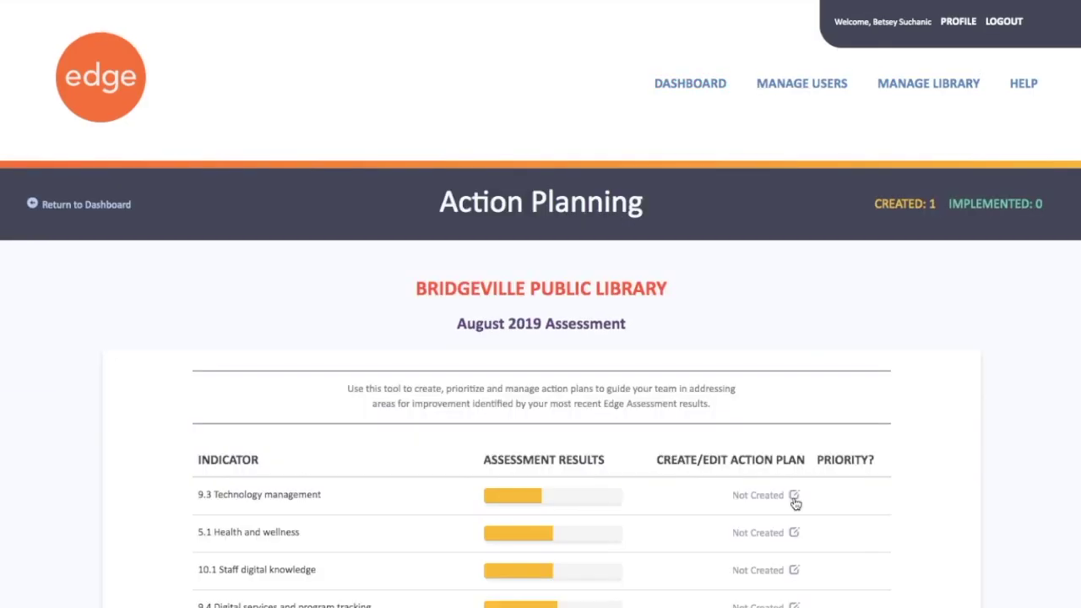
pyautogui.scroll(-2, 692, 440)
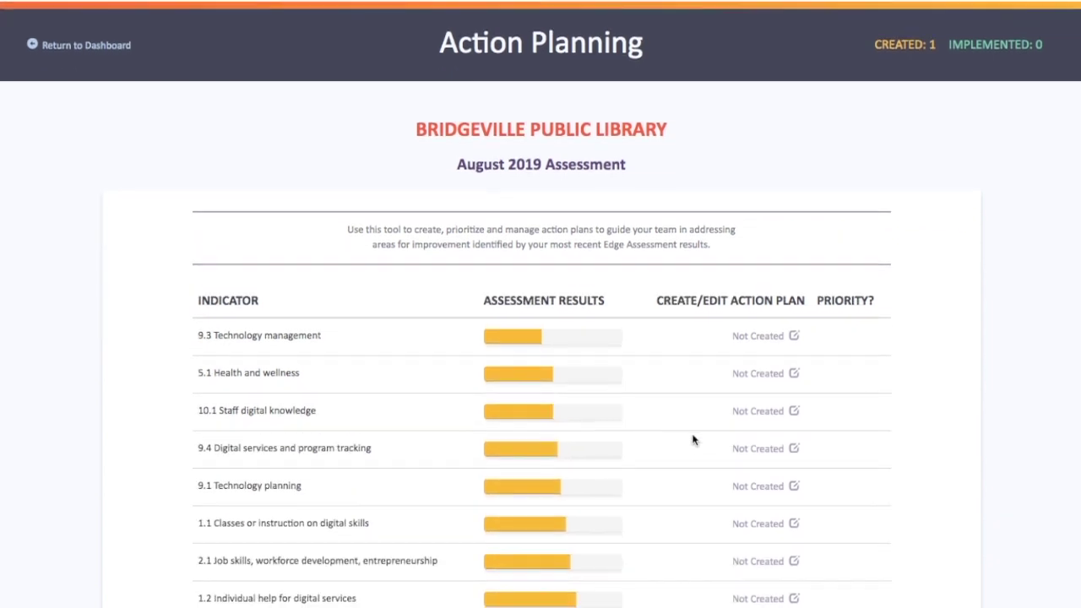
pyautogui.click(799, 339)
# Display the 9.3 areas for improvement, hide them again, and look through the S.M.A.R.T. action plan form
pyautogui.scroll(-2, 772, 374)
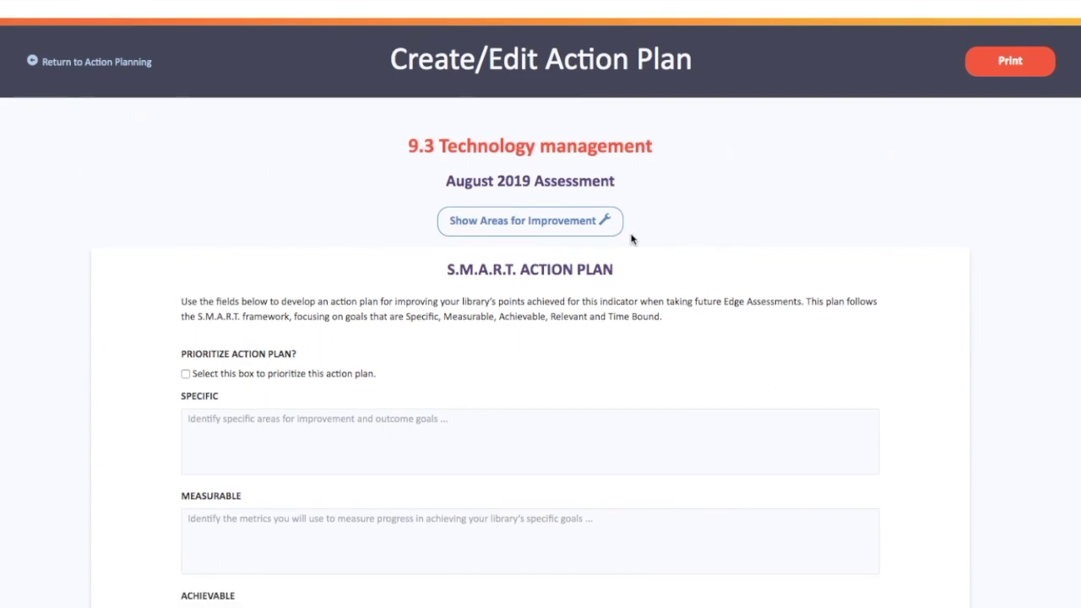
pyautogui.click(606, 224)
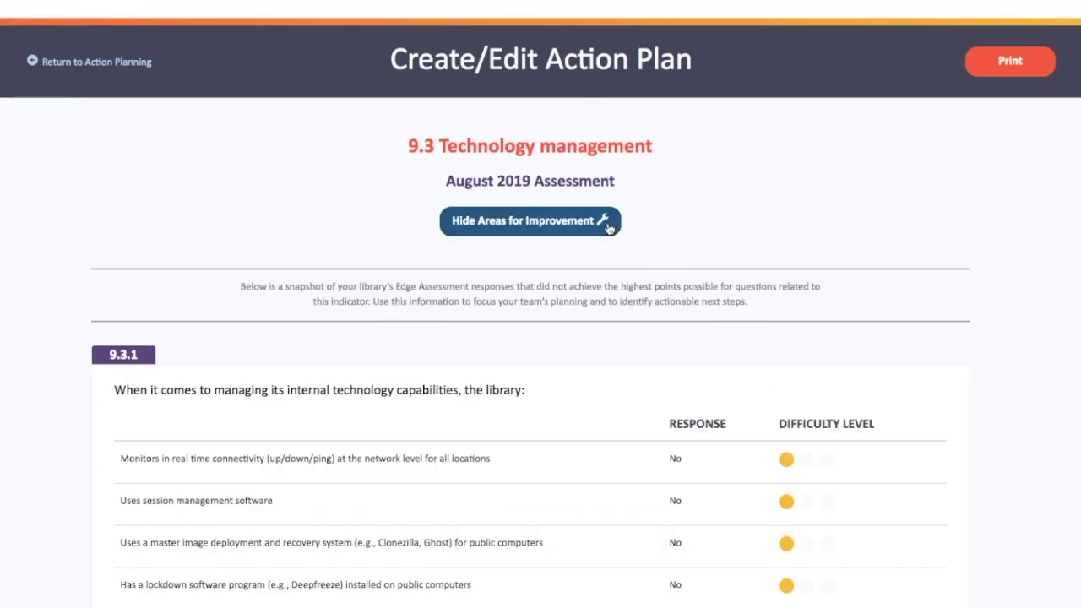
pyautogui.click(608, 227)
pyautogui.scroll(-2, 895, 453)
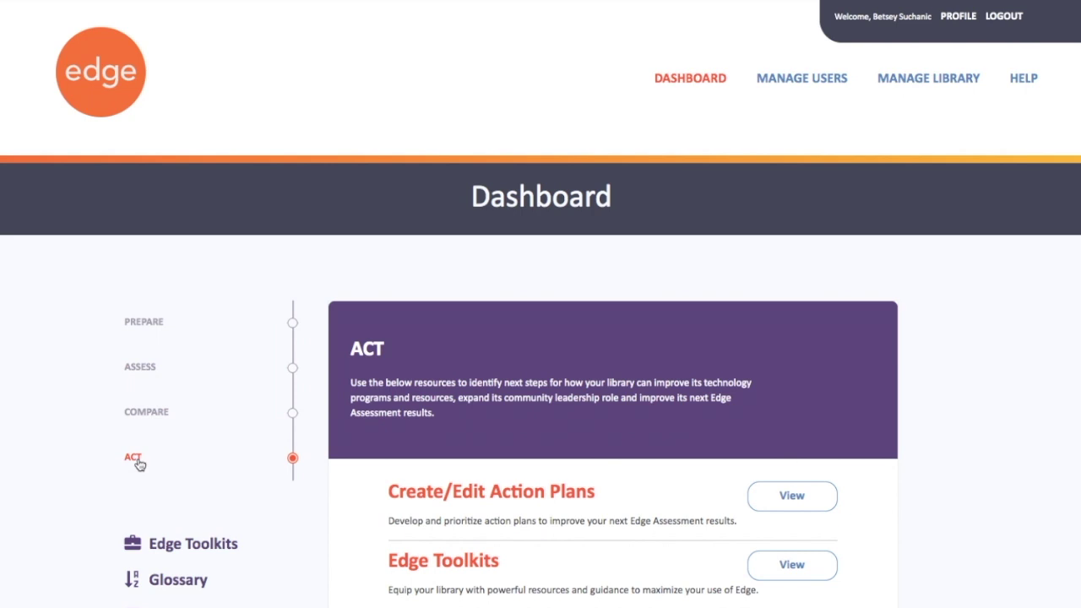
# From the dashboard, view the action plans and open the one for indicator 9.3 Technology management
pyautogui.click(792, 498)
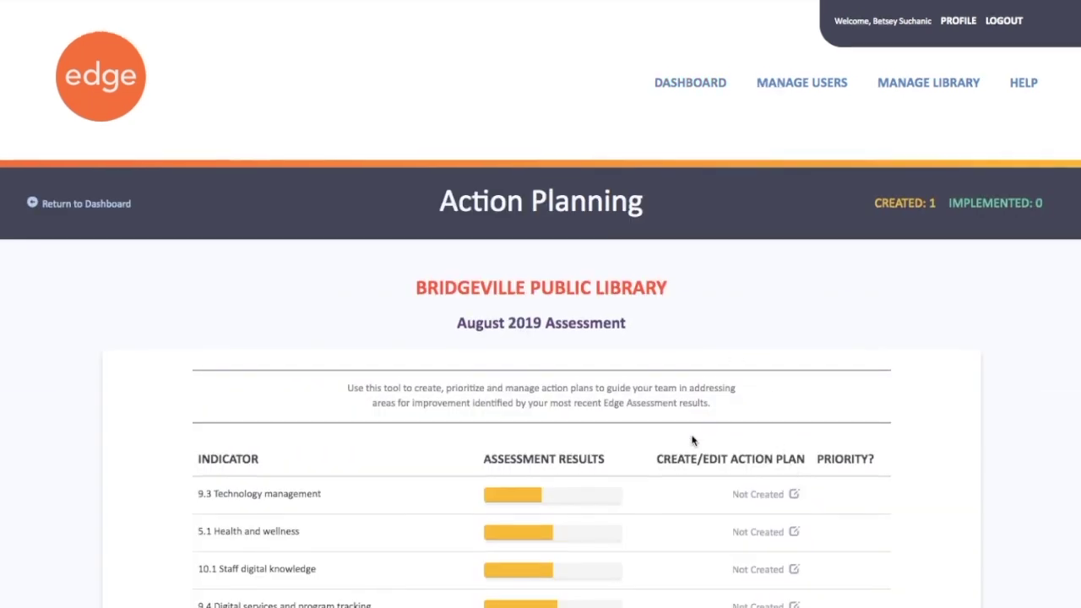
pyautogui.scroll(-2, 693, 439)
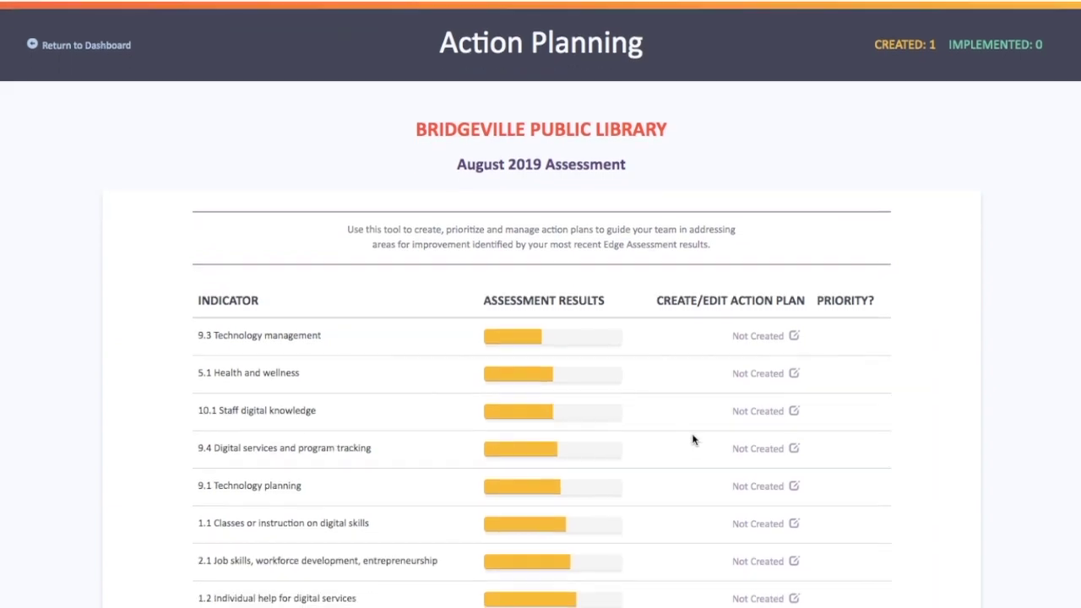
pyautogui.click(795, 336)
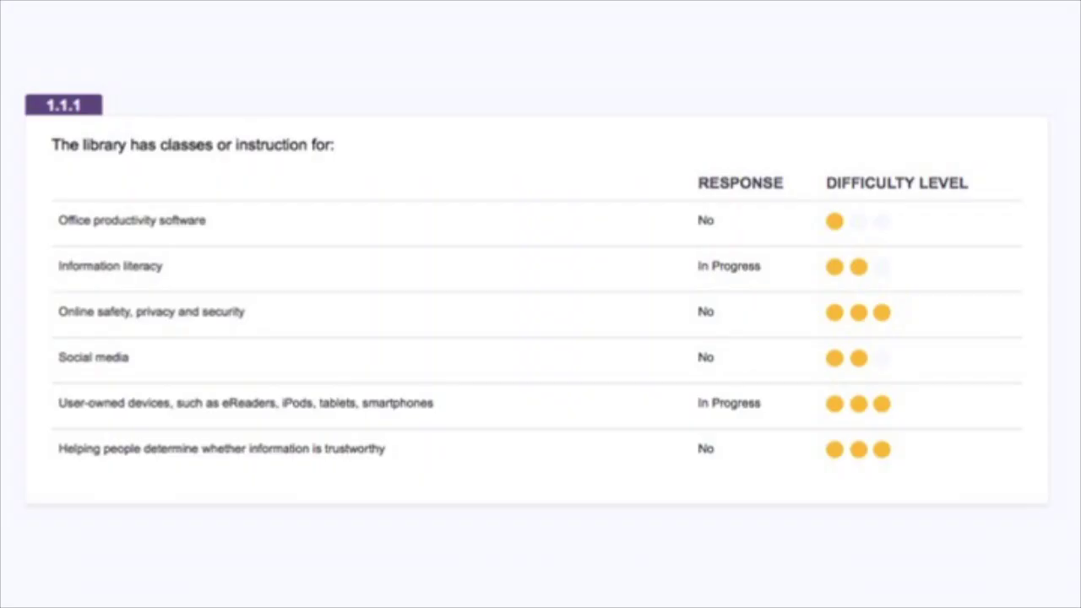